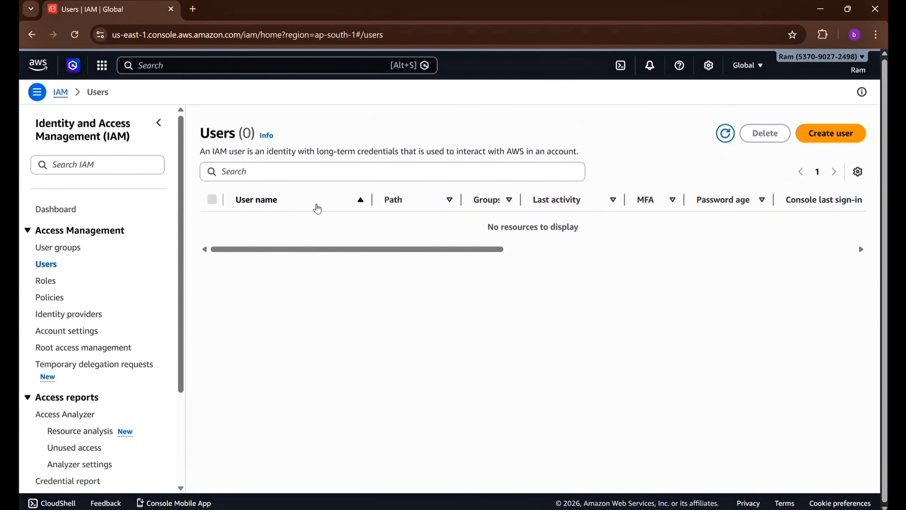
# Begin a new IAM user, enter the user name devops-1, and continue to permissions
pyautogui.moveTo(465, 234); pyautogui.dragTo(609, 219)
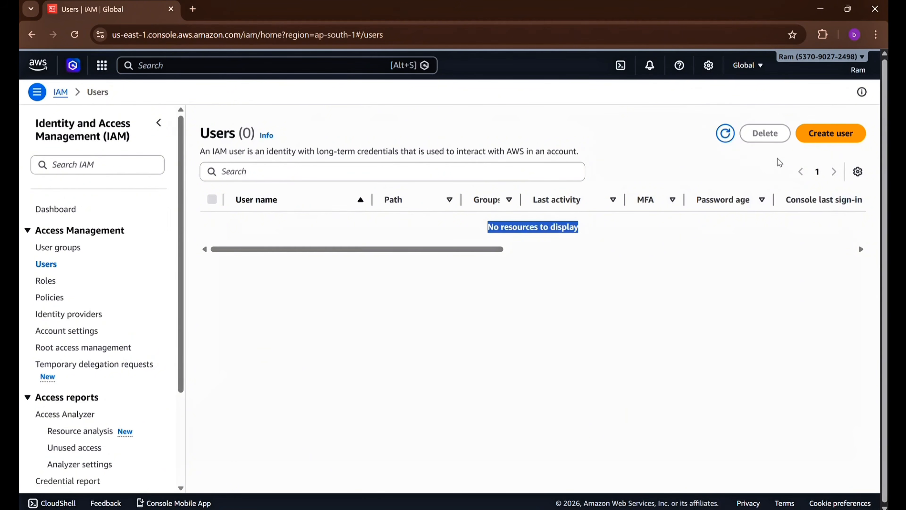
pyautogui.click(827, 143)
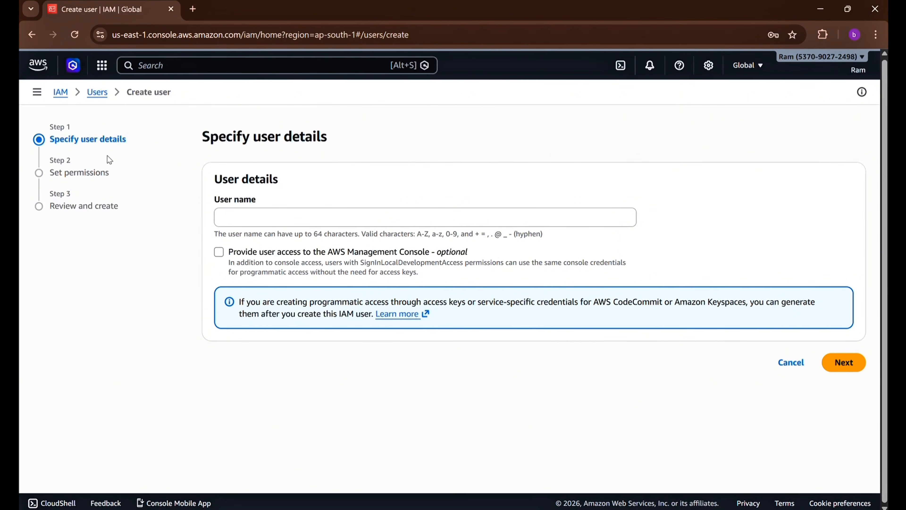
pyautogui.moveTo(52, 143); pyautogui.dragTo(124, 215)
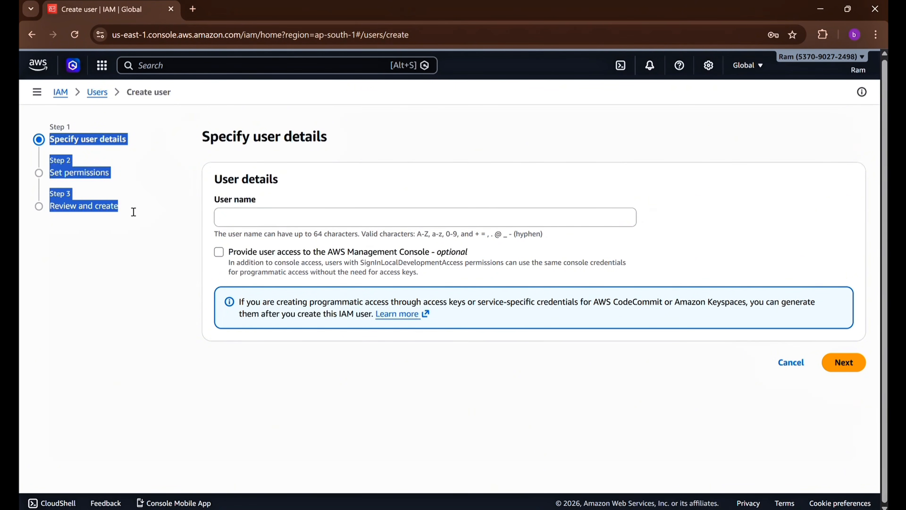
pyautogui.click(134, 212)
pyautogui.click(272, 223)
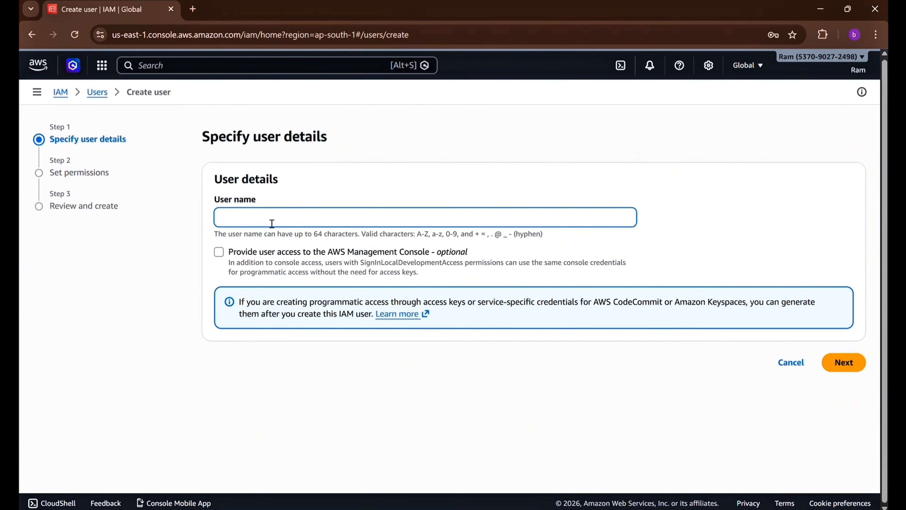
pyautogui.write('devops-1')
pyautogui.click(849, 364)
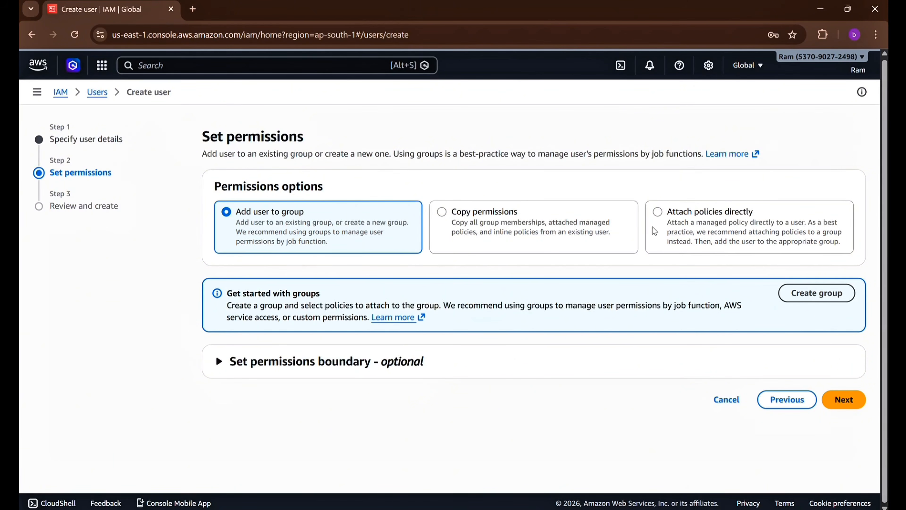
# Attach the AdministratorAccess policy directly, found by searching the policy list for 'admin'
pyautogui.click(671, 225)
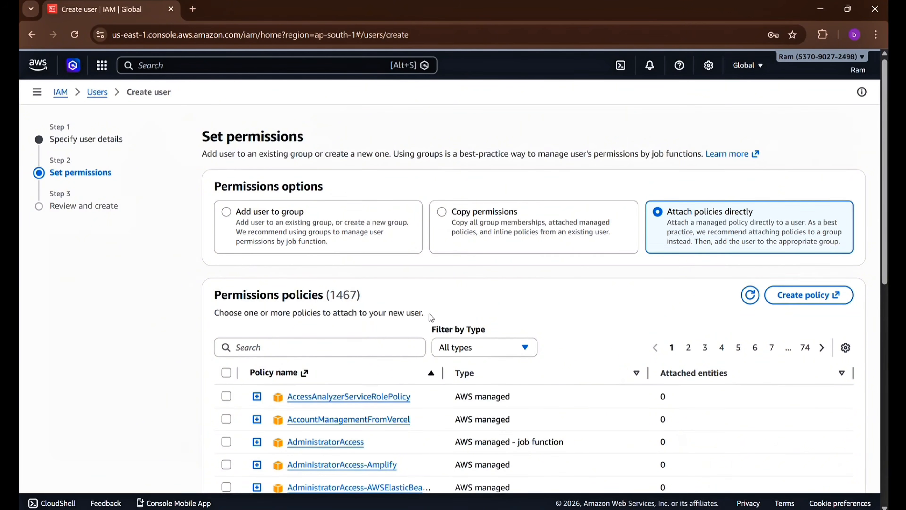
pyautogui.scroll(-4, 430, 315)
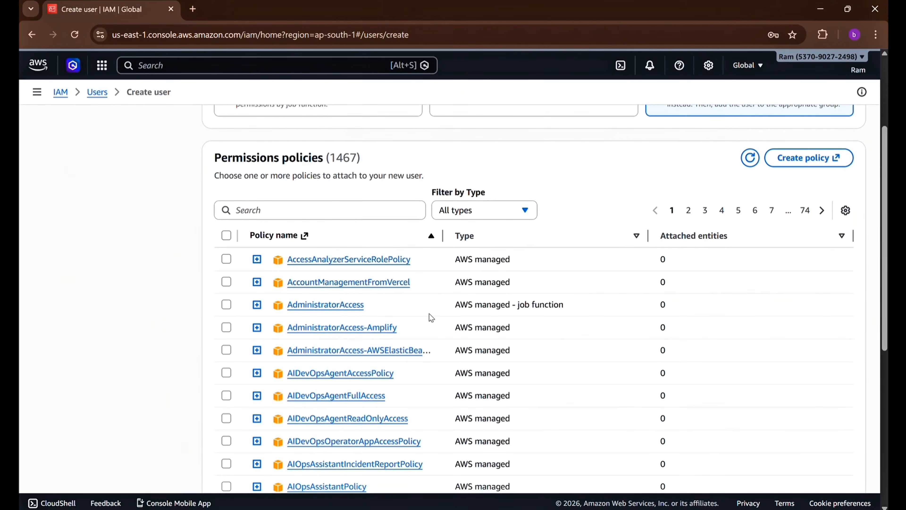
pyautogui.click(312, 217)
pyautogui.write('admin')
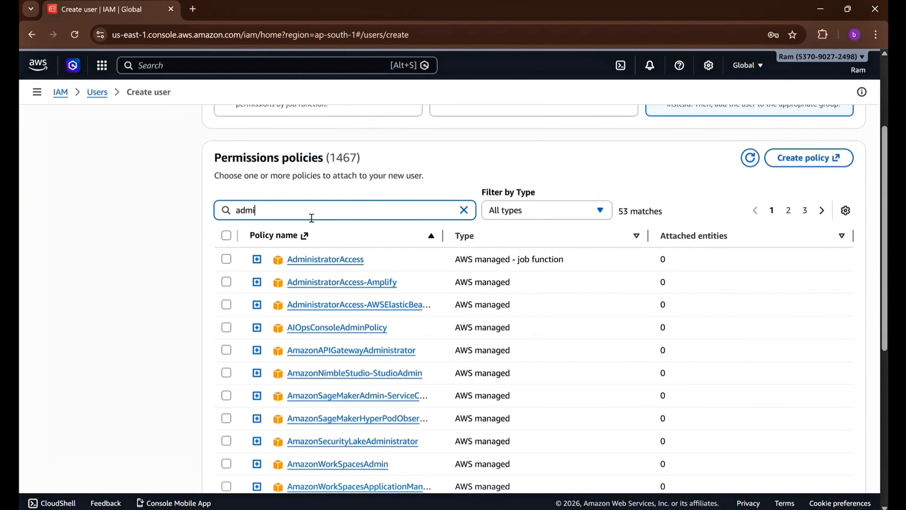
pyautogui.click(226, 259)
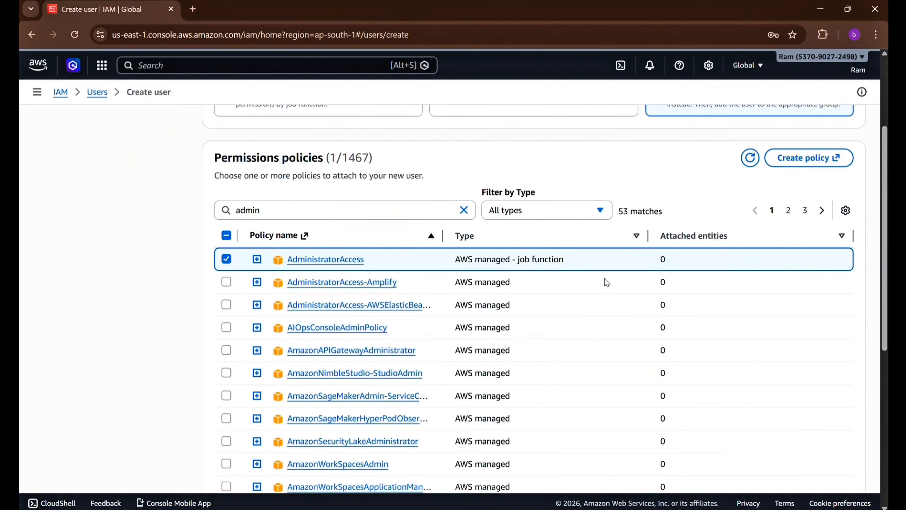
pyautogui.scroll(-3, 605, 280)
pyautogui.scroll(-5, 606, 279)
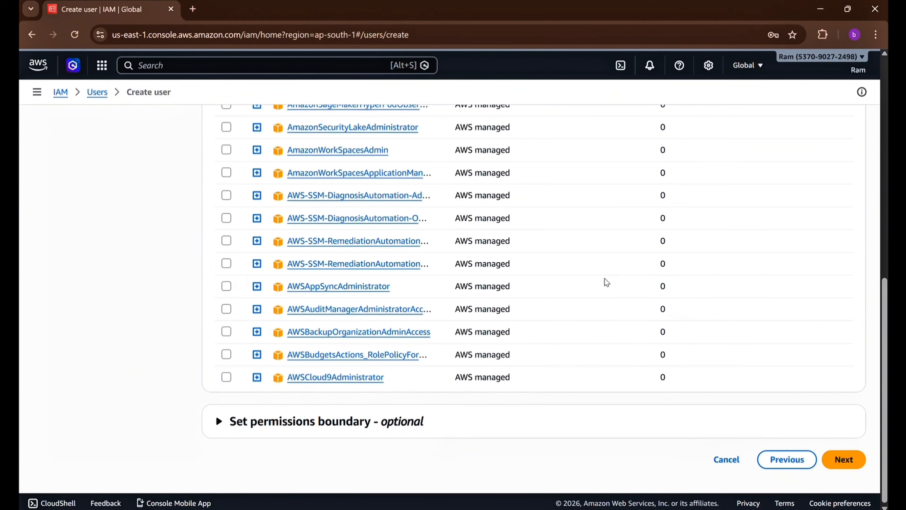
# Review the devops-1 name and AdministratorAccess policy, then create the user
pyautogui.click(855, 465)
pyautogui.tripleClick(221, 207)
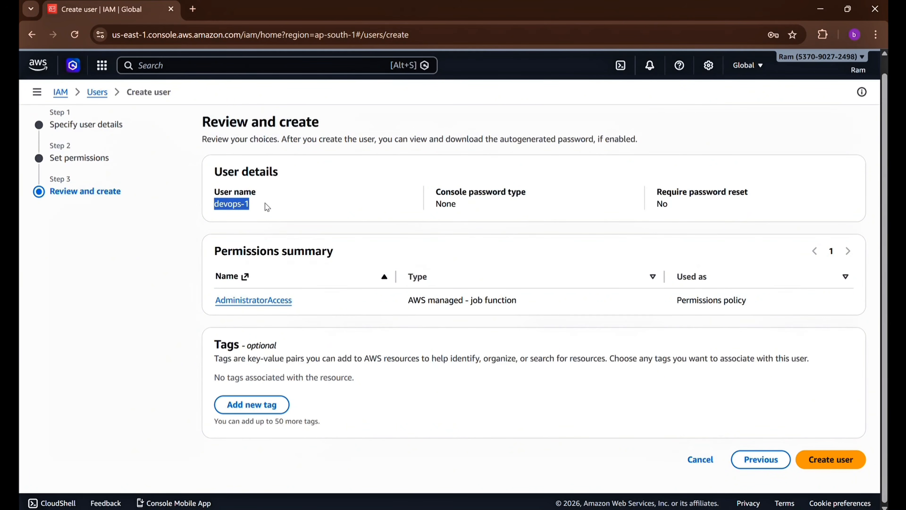
pyautogui.tripleClick(210, 300)
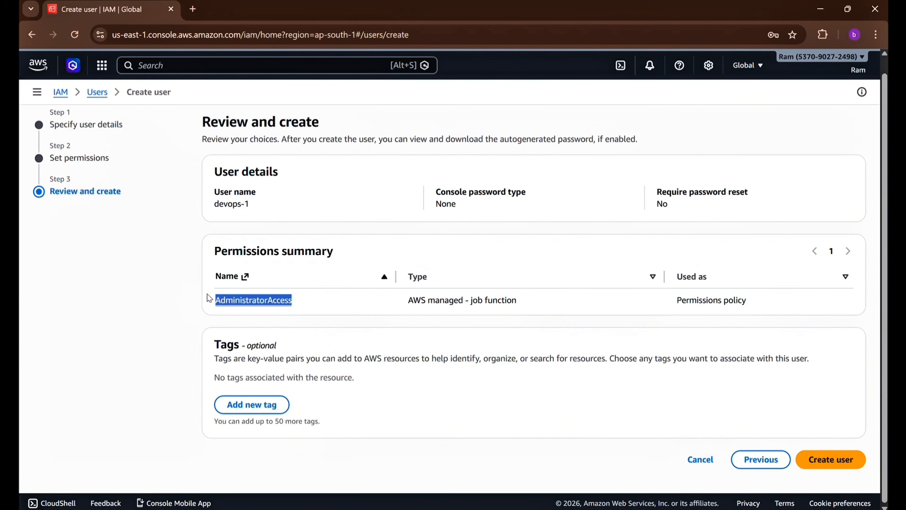
pyautogui.click(484, 403)
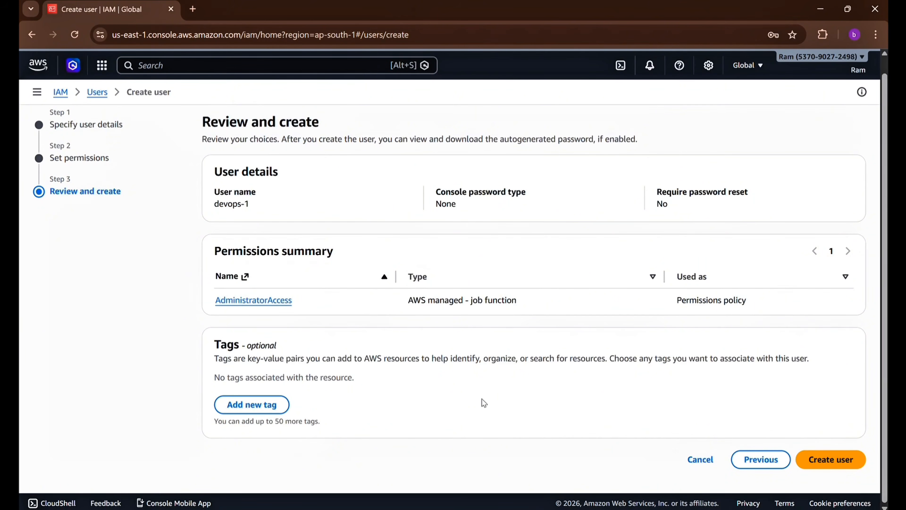
pyautogui.click(847, 464)
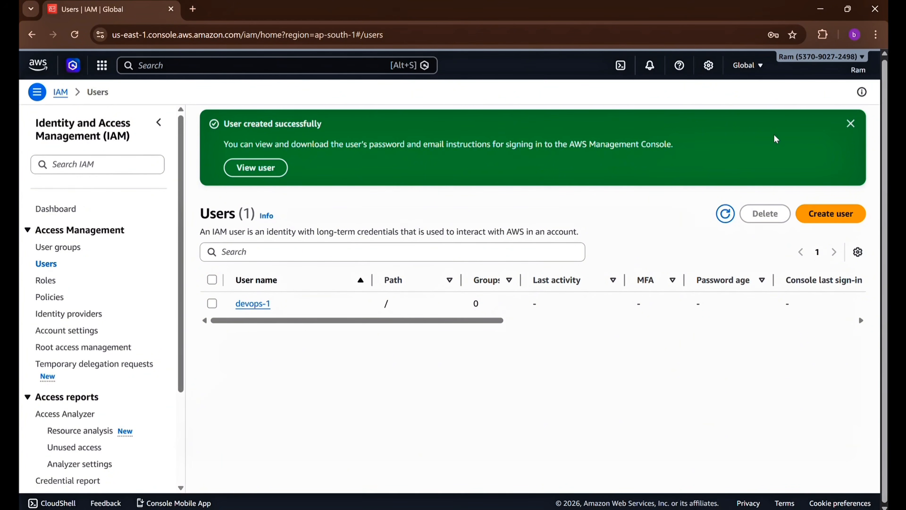
# Dismiss the success banner and view devops-1's Security credentials, where console password shows not enabled
pyautogui.click(851, 123)
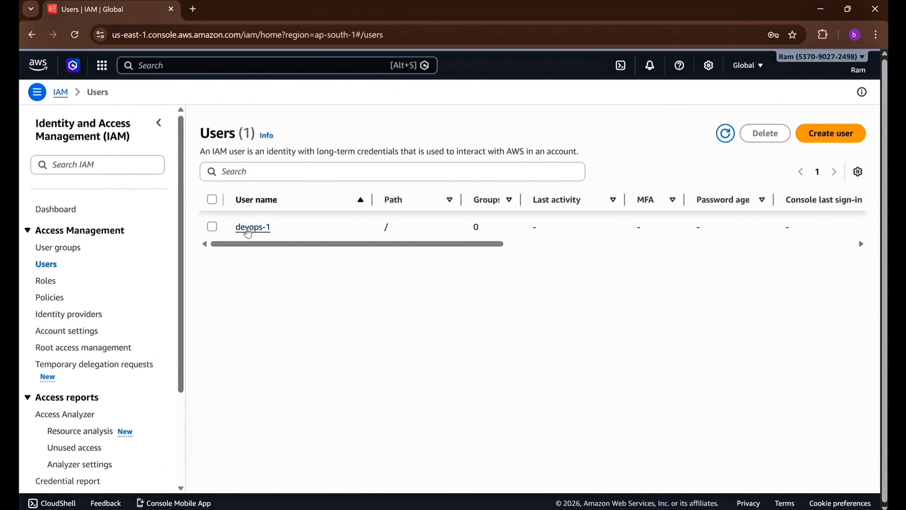
pyautogui.click(253, 227)
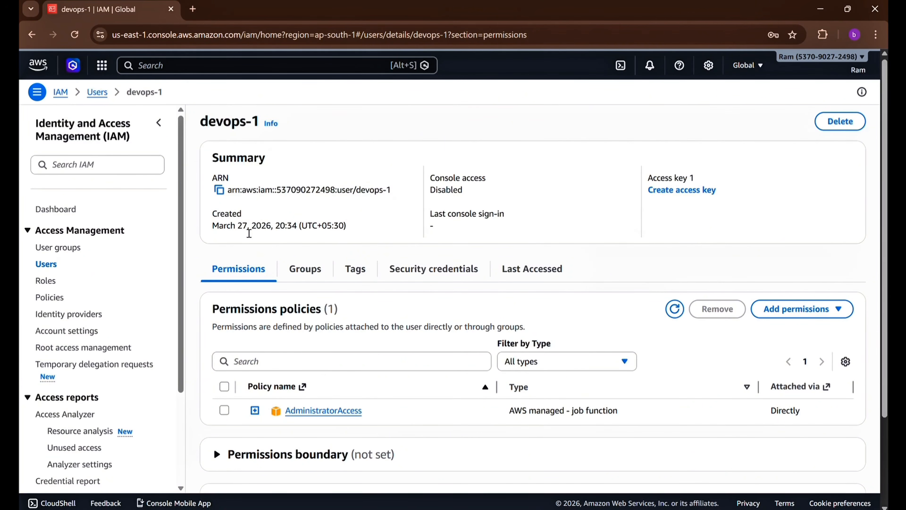
pyautogui.click(429, 275)
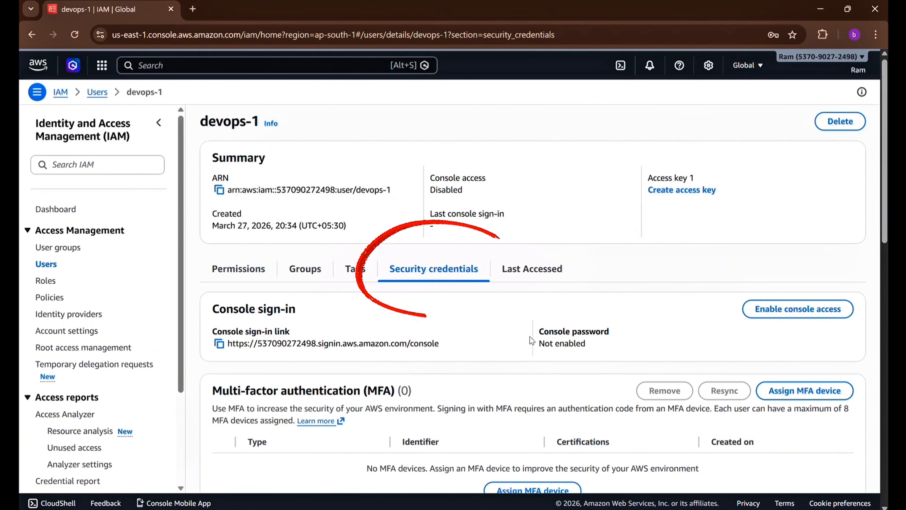
pyautogui.moveTo(536, 337); pyautogui.dragTo(601, 356)
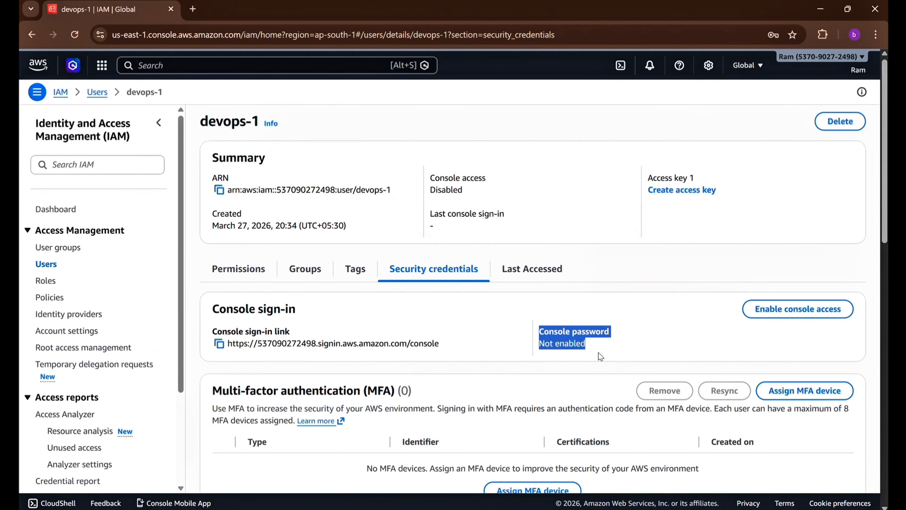
pyautogui.click(612, 354)
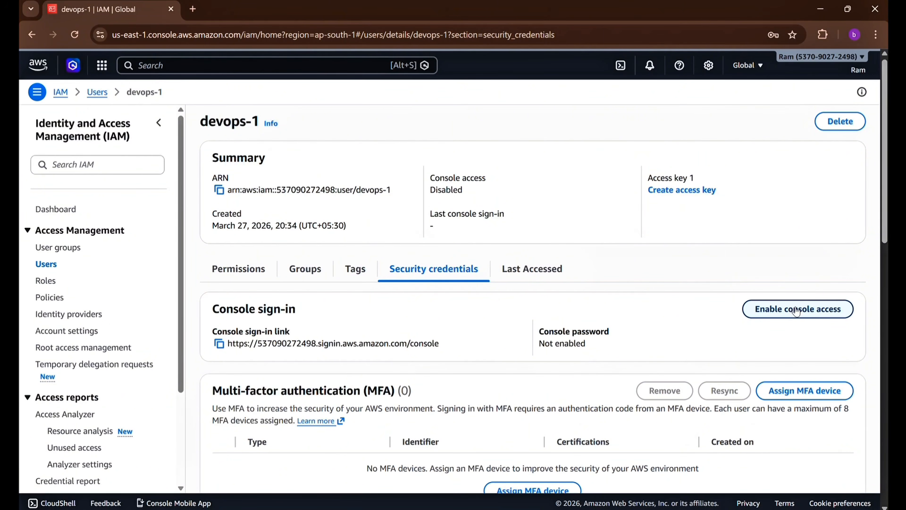
# Turn on console access for devops-1 using a custom password
pyautogui.click(797, 311)
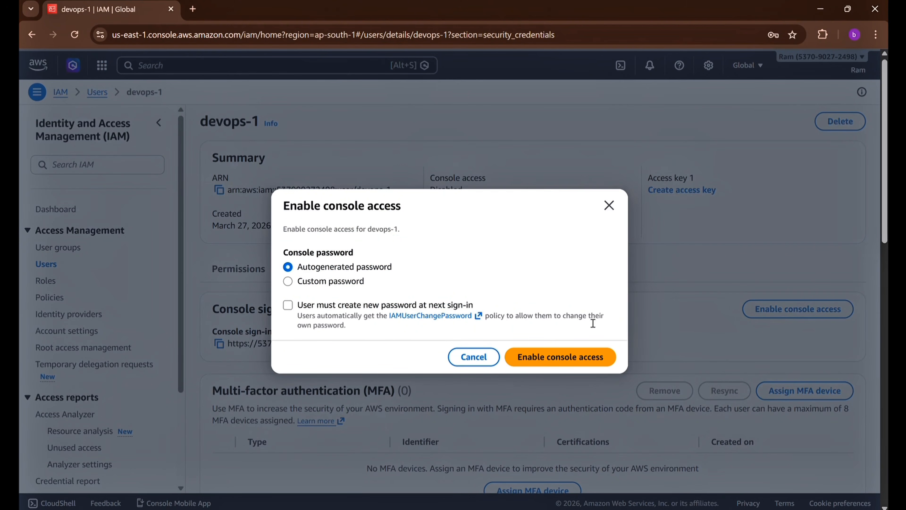
pyautogui.click(315, 282)
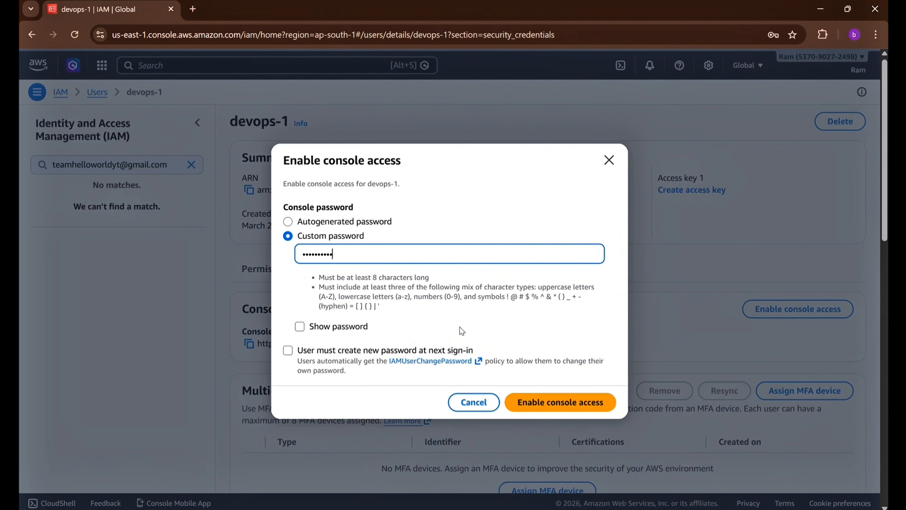
pyautogui.click(415, 327)
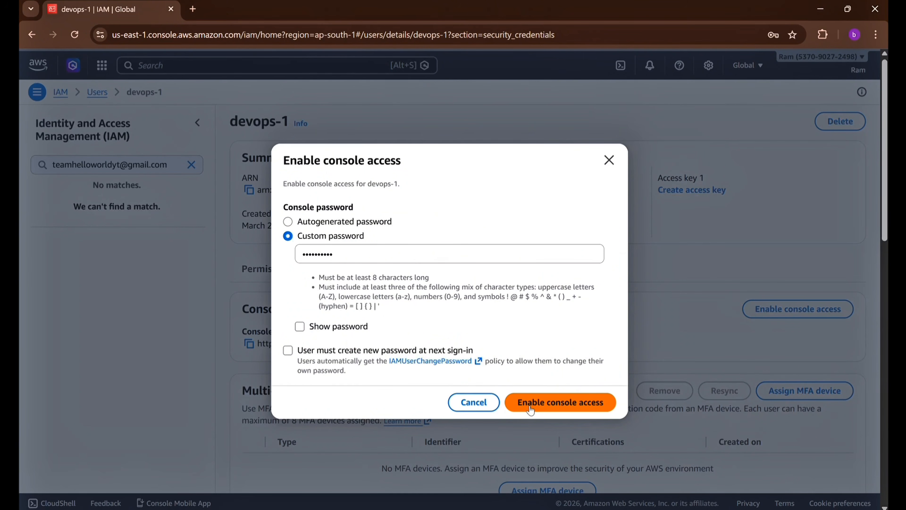
pyautogui.click(567, 409)
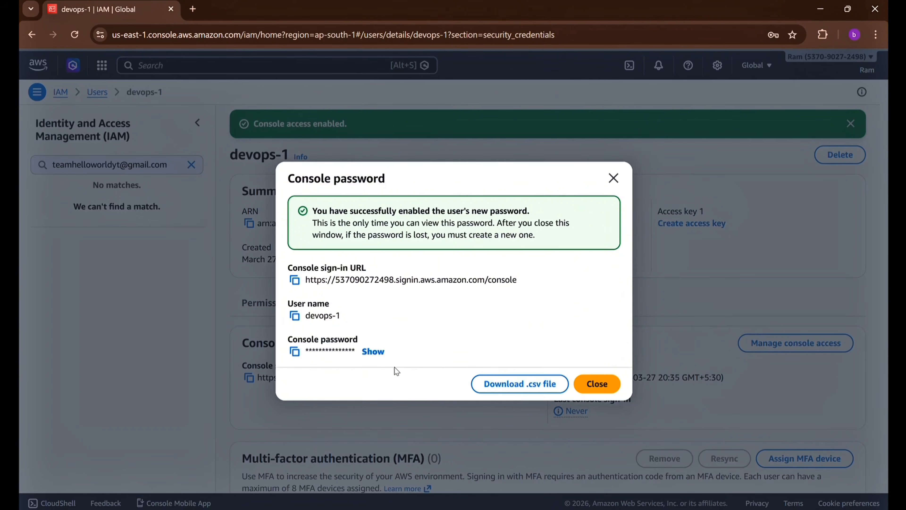
# Download devops-1's sign-in details as a .csv file and copy the console sign-in URL
pyautogui.click(528, 391)
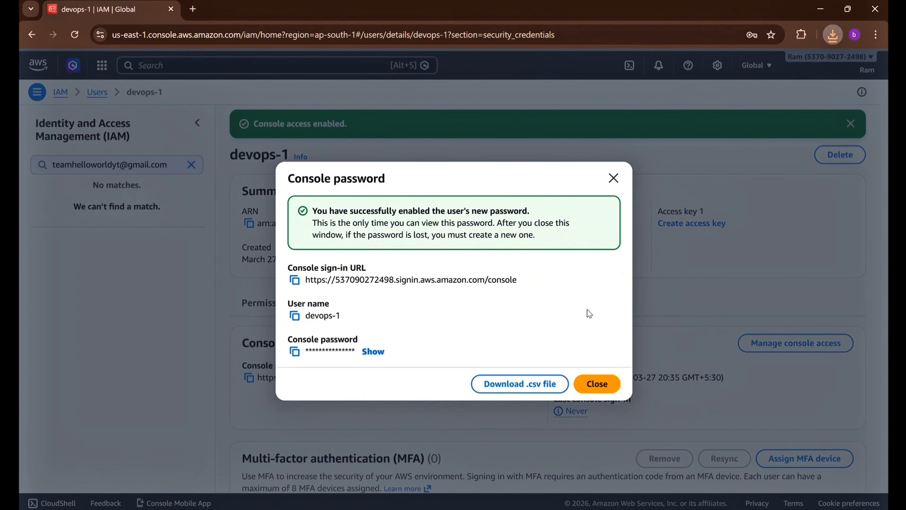
pyautogui.click(298, 280)
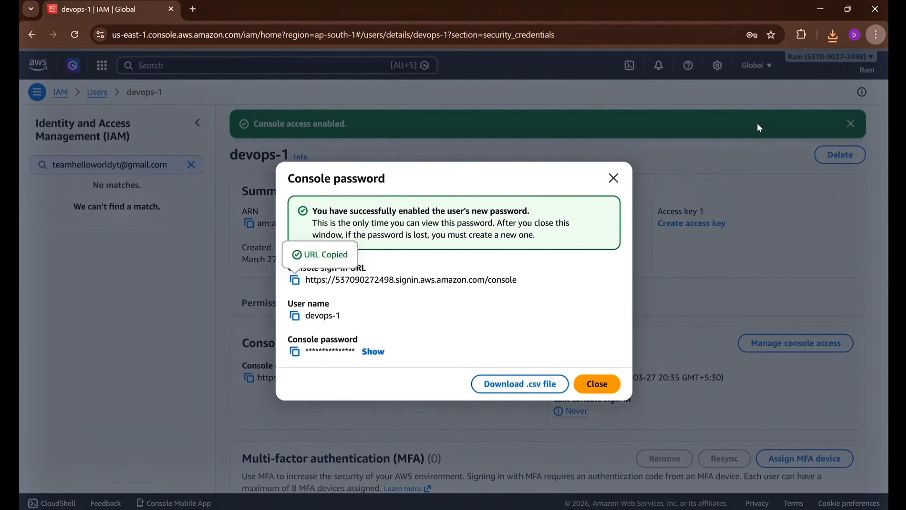
# Load the copied sign-in URL in a private window, showing the IAM user sign-in page with the prefilled account ID
pyautogui.hotkey('ctrl', 'shift', 'n')
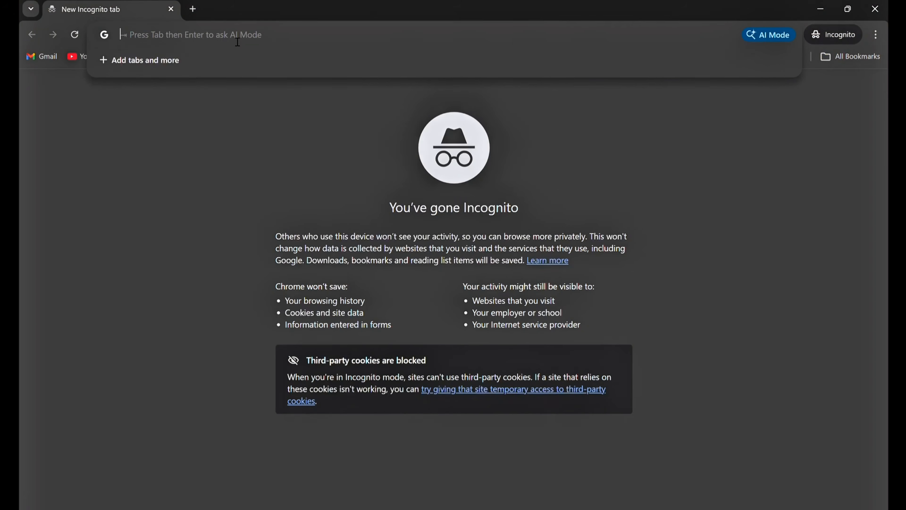
pyautogui.hotkey('ctrl', 'v')
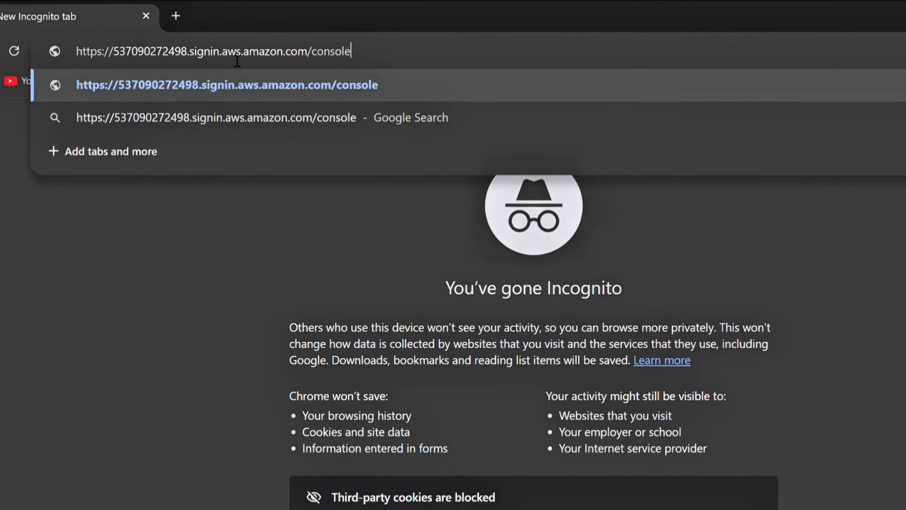
pyautogui.press('Return')
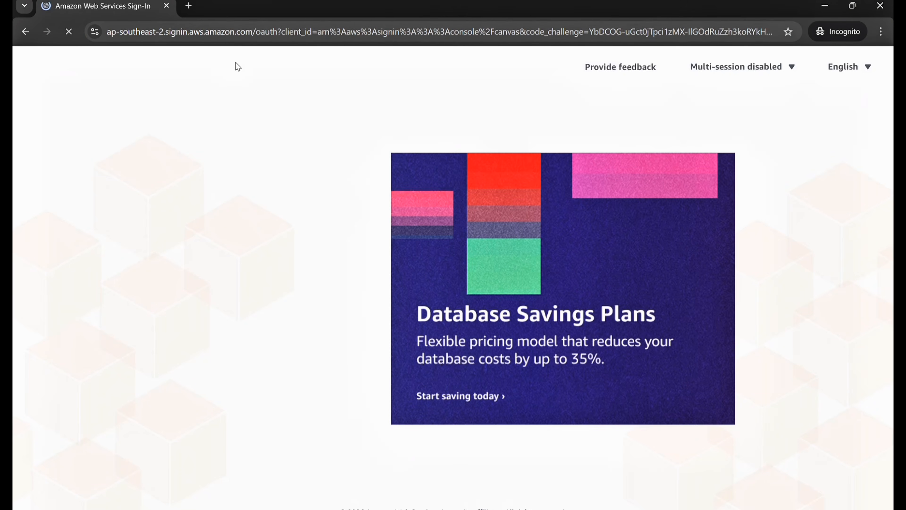
pyautogui.moveTo(181, 174); pyautogui.dragTo(263, 177)
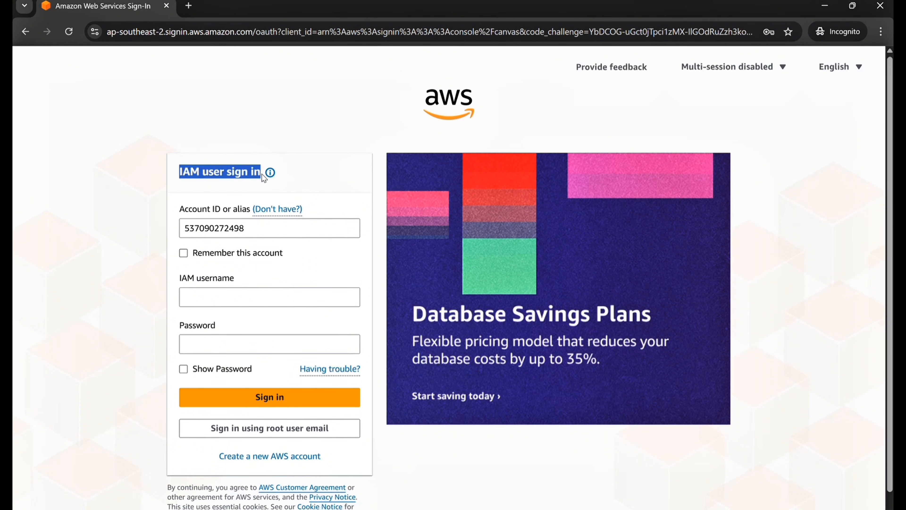
pyautogui.click(285, 187)
pyautogui.moveTo(250, 236); pyautogui.dragTo(189, 236)
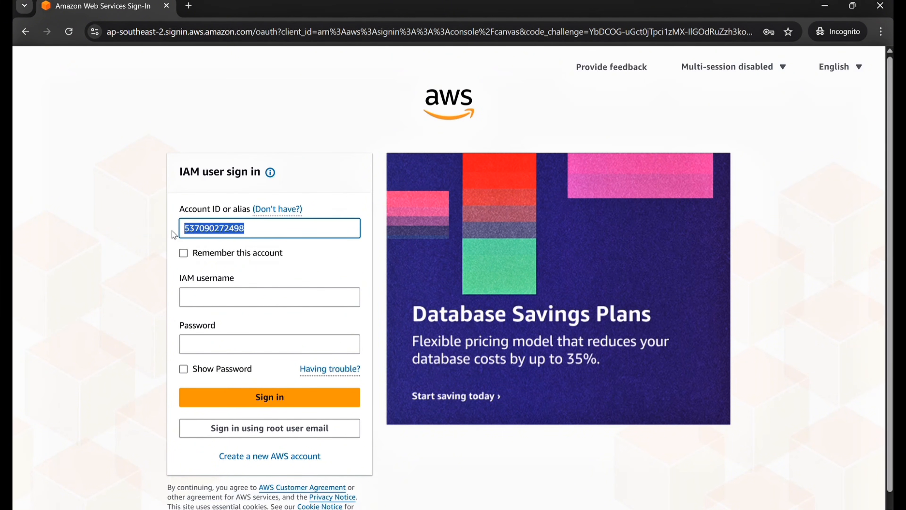
pyautogui.click(303, 265)
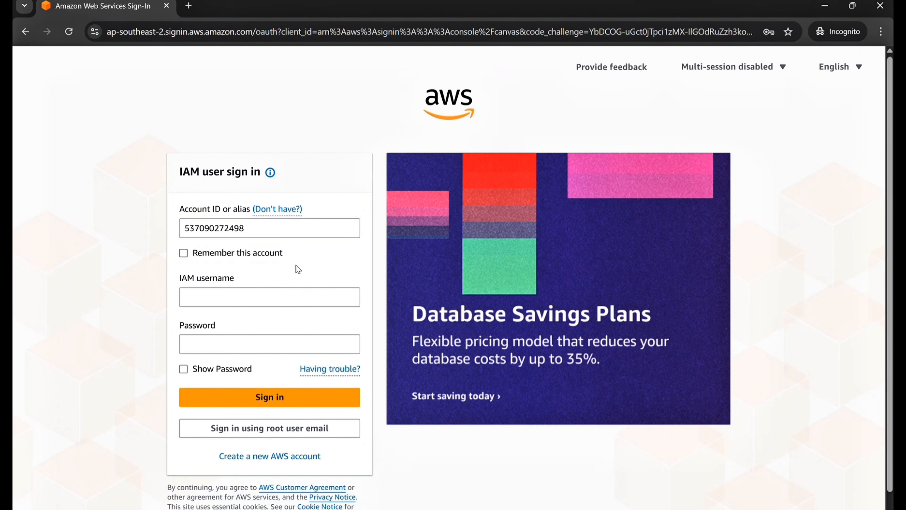
# Enter username devops-1 and the user's password, then sign in
pyautogui.click(245, 300)
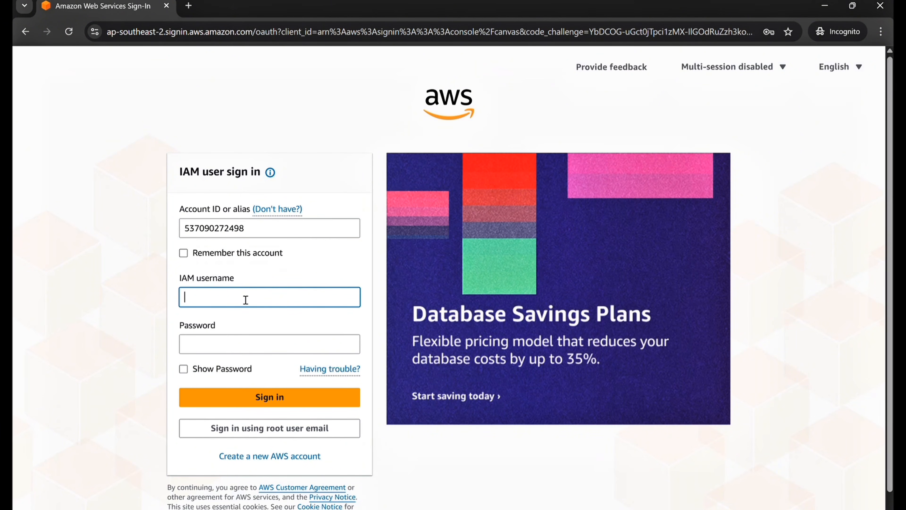
pyautogui.write('devops-1')
pyautogui.click(218, 344)
pyautogui.write('••••••••••')
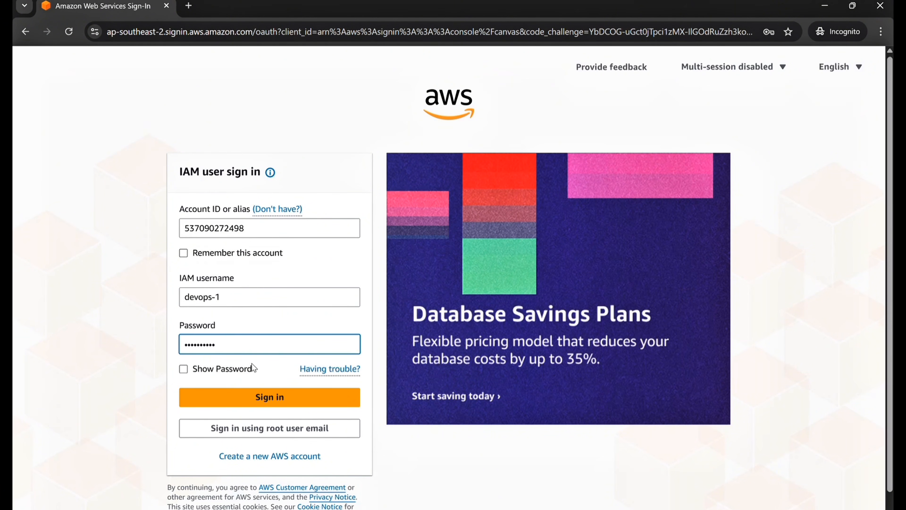
pyautogui.click(256, 398)
pyautogui.click(256, 398)
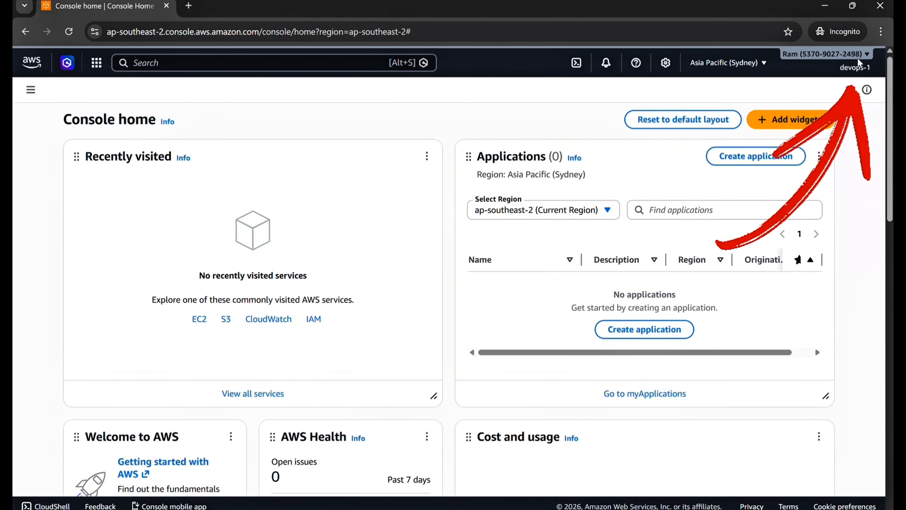
# Check devops-1 in the account menu, then reload the root Users list to show its activity
pyautogui.click(877, 66)
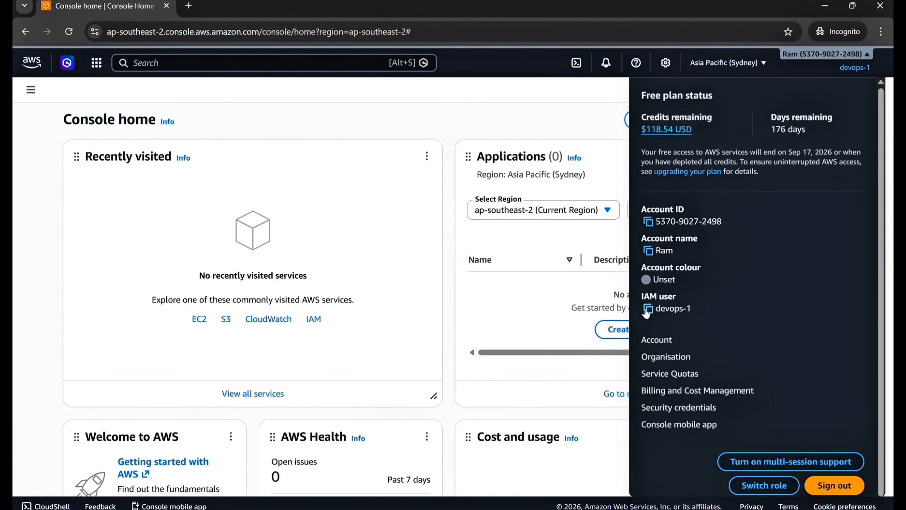
pyautogui.moveTo(641, 295); pyautogui.dragTo(718, 314)
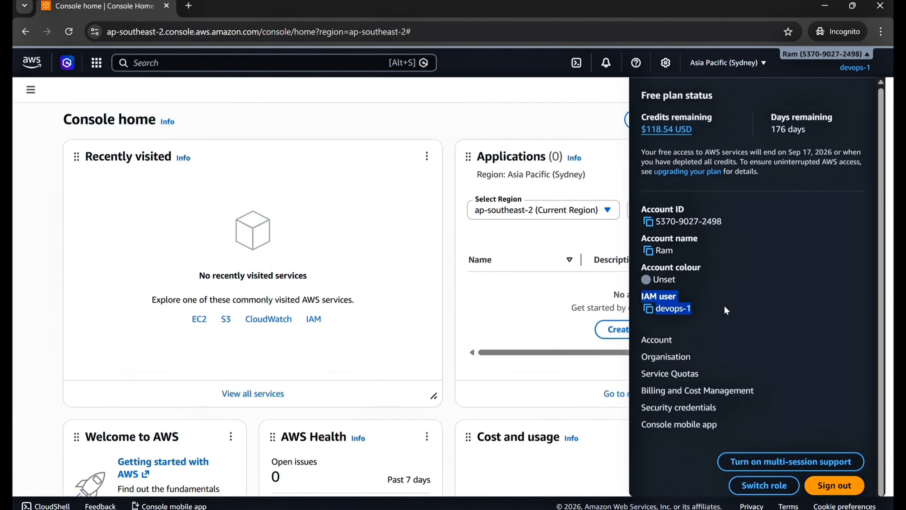
pyautogui.click(447, 129)
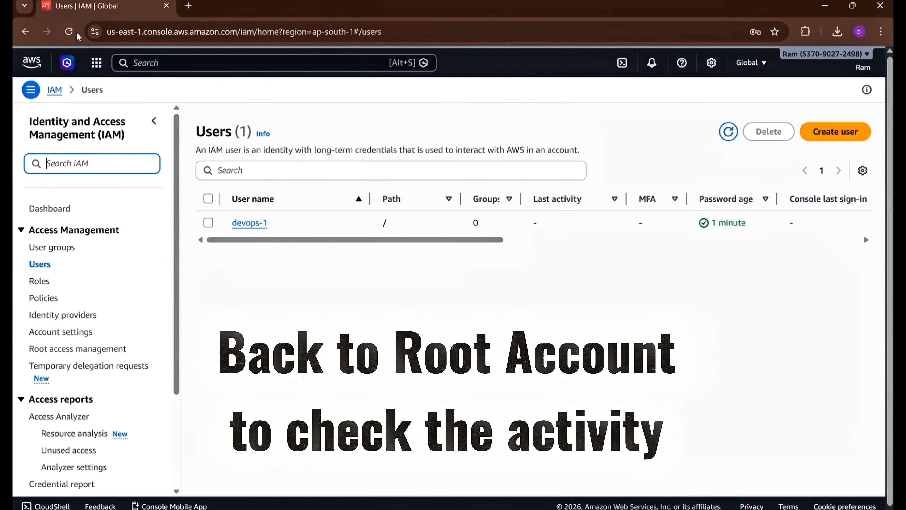
pyautogui.click(73, 33)
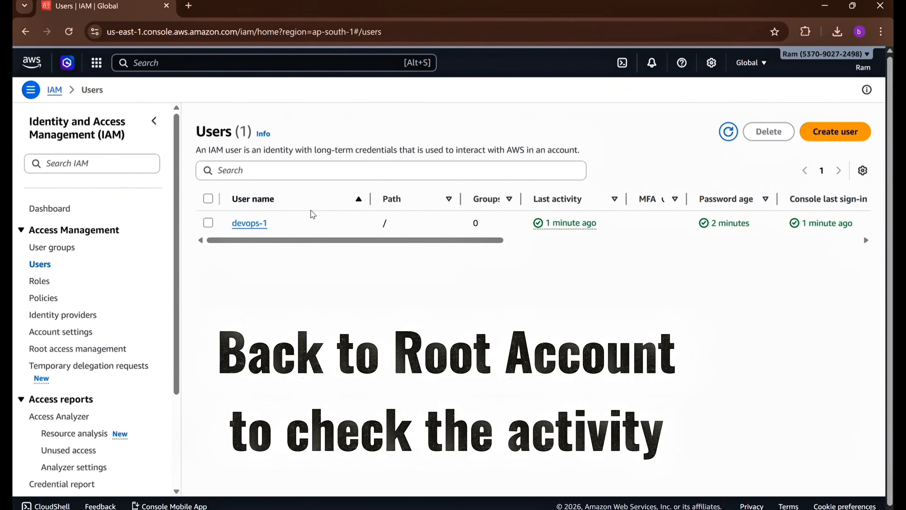